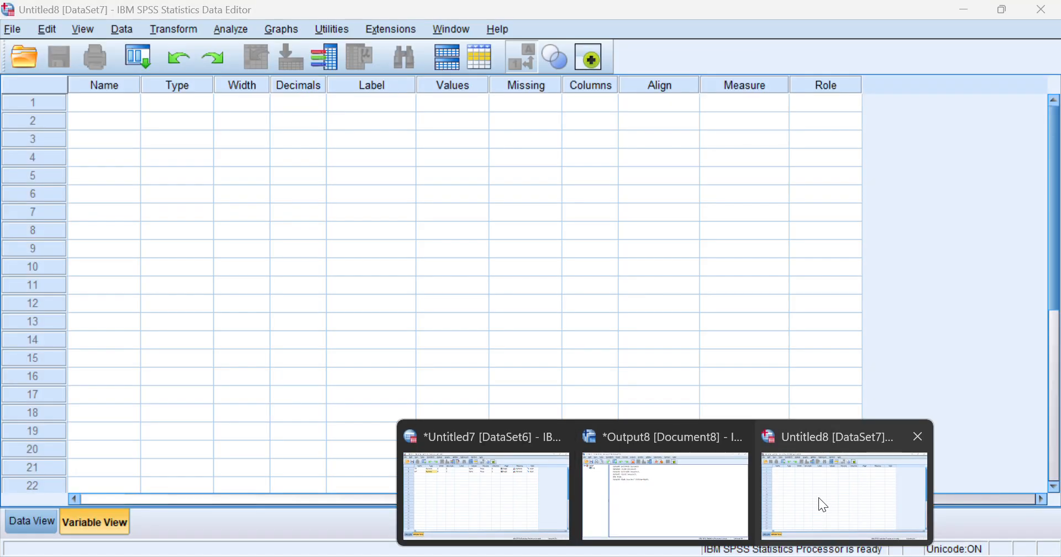
Step: In the empty Untitled8 dataset, define two variables named TP and KP
{"action": "left_click", "coordinate": [821, 504]}
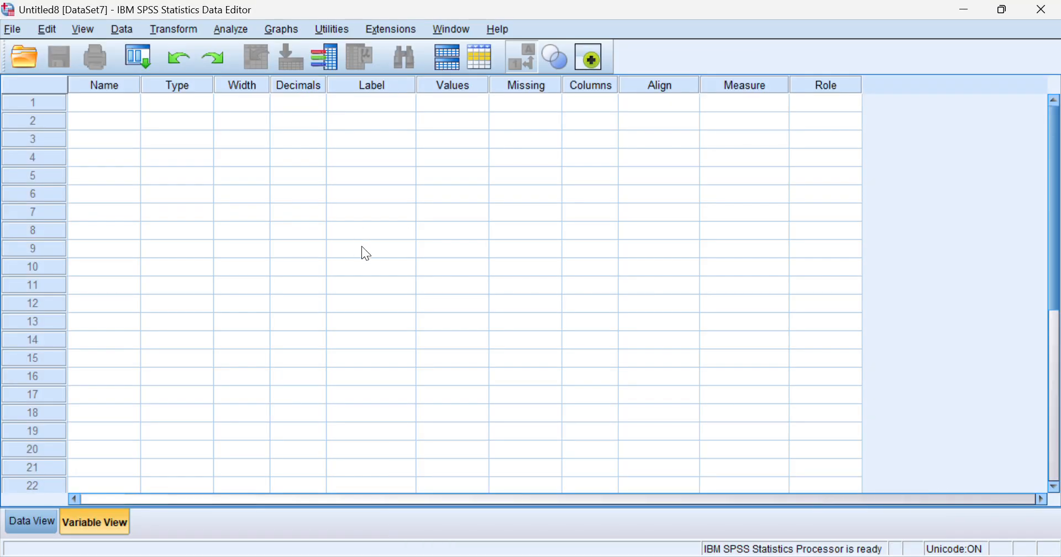
{"action": "left_click", "coordinate": [48, 521]}
{"action": "left_click", "coordinate": [92, 521]}
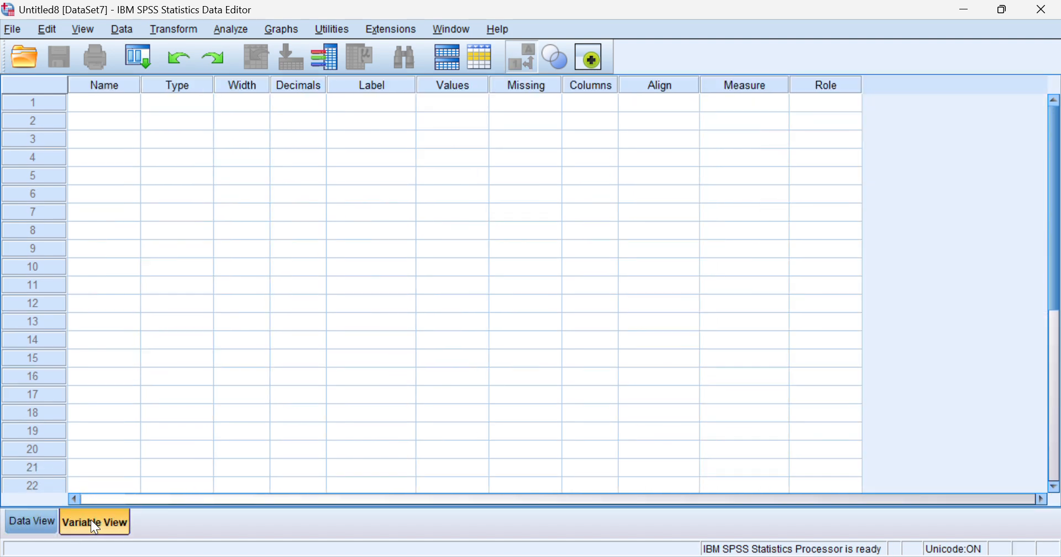
{"action": "left_click", "coordinate": [98, 103]}
{"action": "type", "text": "TP"}
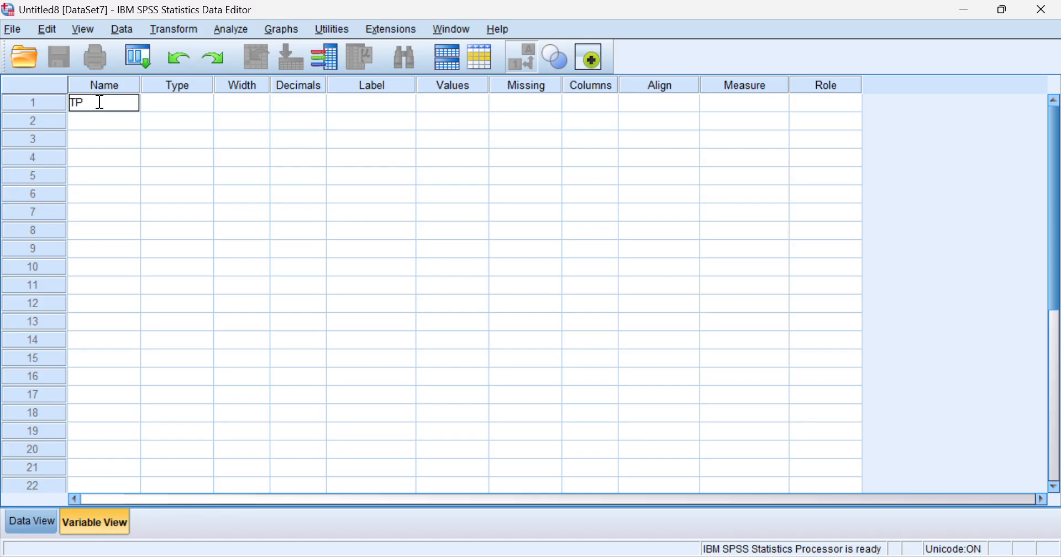
{"action": "key", "text": "Return"}
{"action": "type", "text": "KP"}
{"action": "key", "text": "Return"}
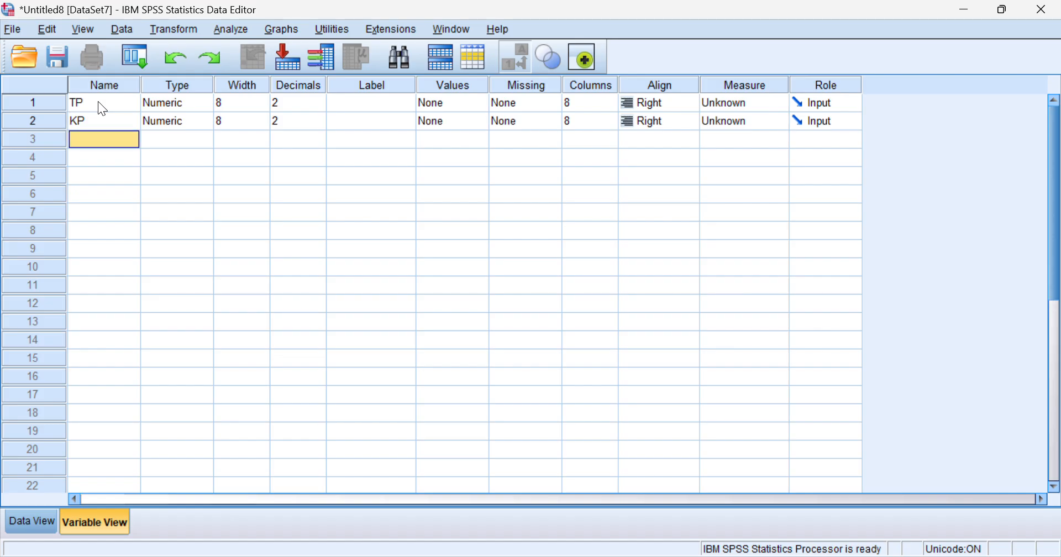
Step: Change the TP variable's type to String with 12 characters
{"action": "left_click", "coordinate": [197, 102]}
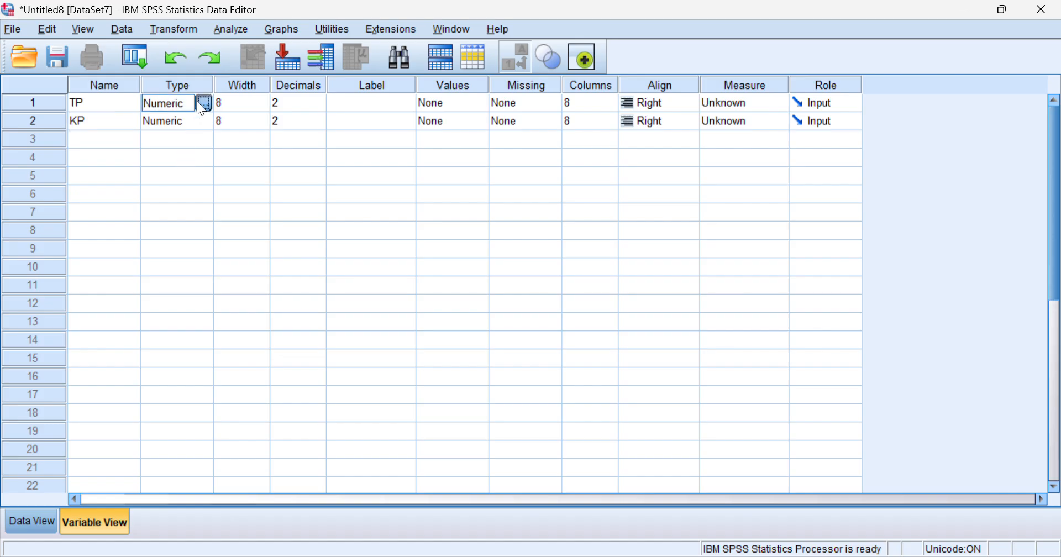
{"action": "left_click", "coordinate": [197, 101]}
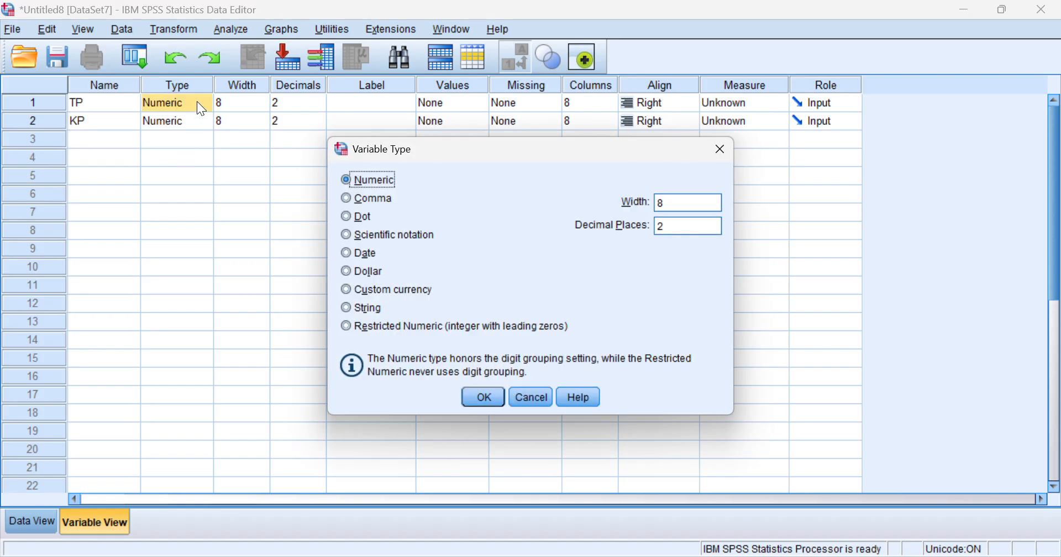
{"action": "left_click", "coordinate": [348, 308]}
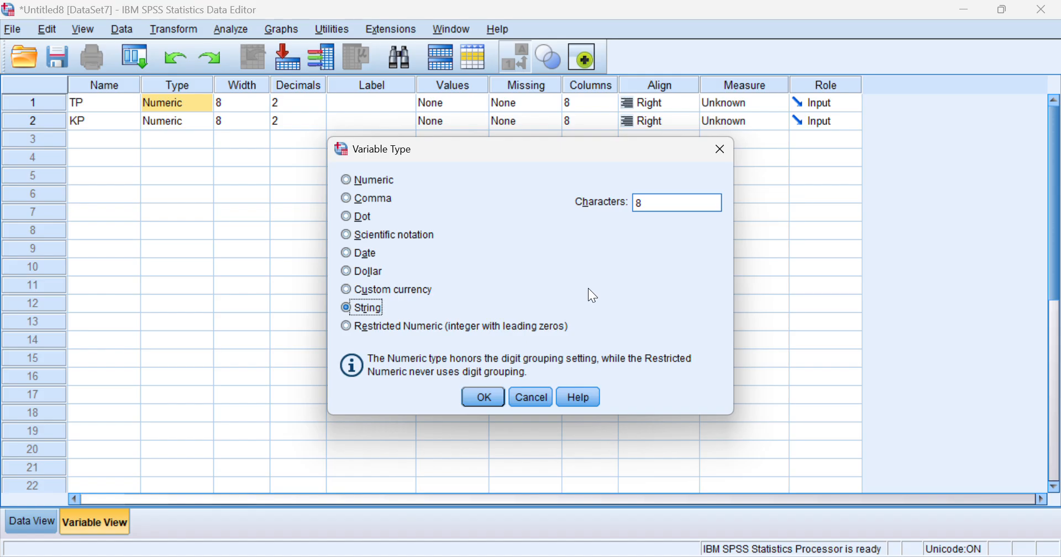
{"action": "double_click", "coordinate": [671, 198]}
{"action": "type", "text": "12"}
{"action": "left_click", "coordinate": [493, 392]}
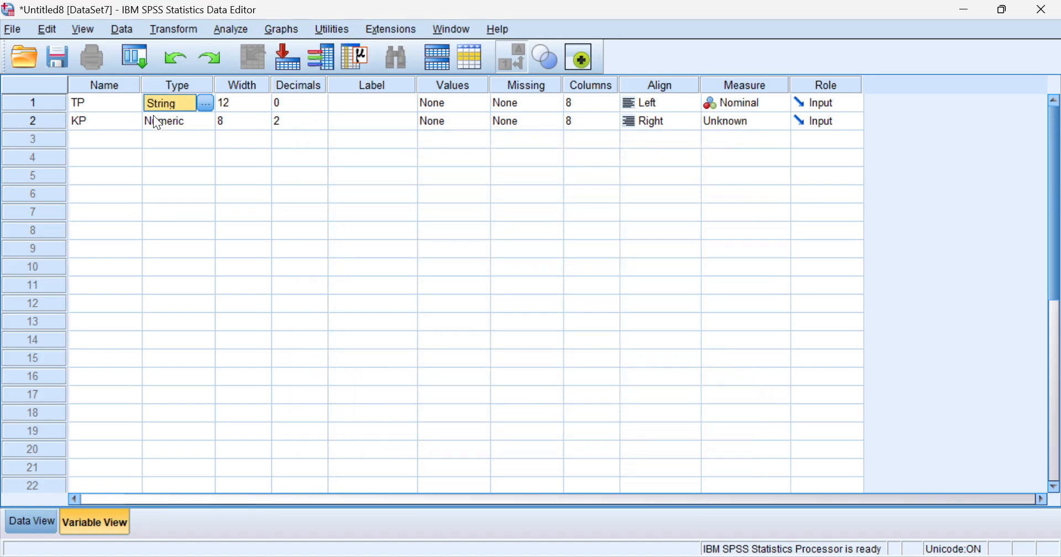
Step: Change the KP variable's type to String with 12 characters
{"action": "left_click", "coordinate": [178, 137]}
{"action": "left_click", "coordinate": [197, 121]}
{"action": "left_click", "coordinate": [205, 121]}
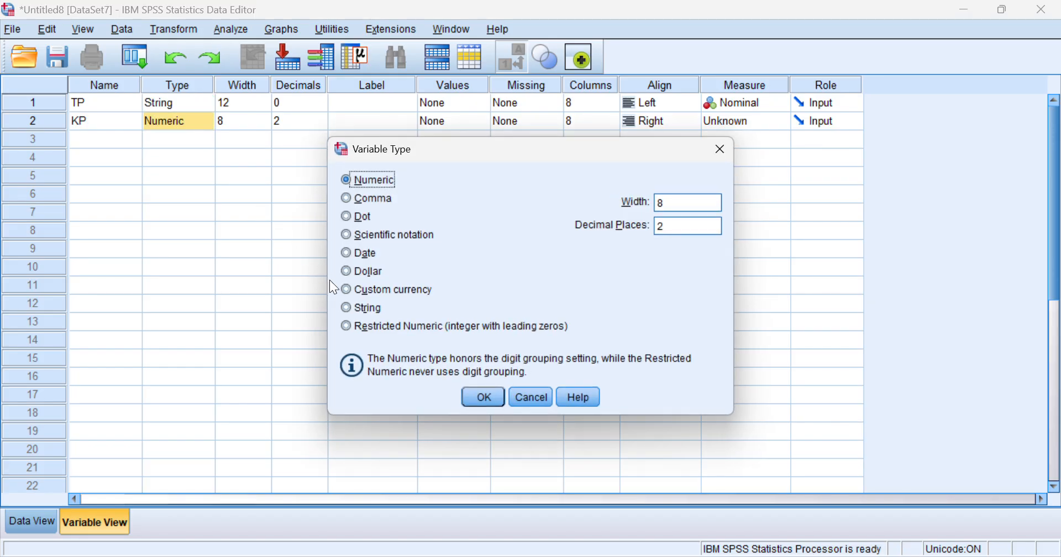
{"action": "left_click", "coordinate": [361, 310]}
{"action": "double_click", "coordinate": [655, 200]}
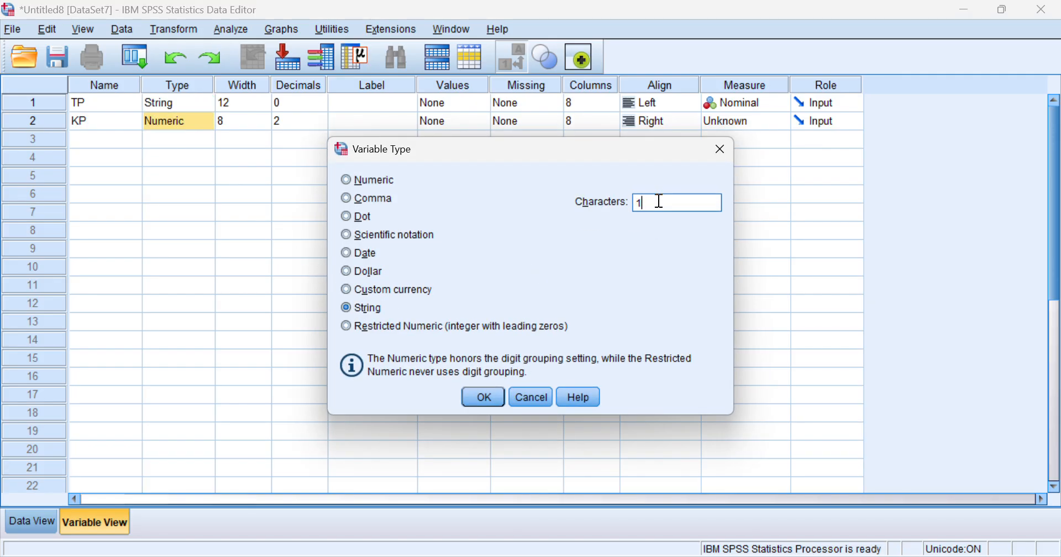
{"action": "type", "text": "12"}
{"action": "left_click", "coordinate": [483, 397]}
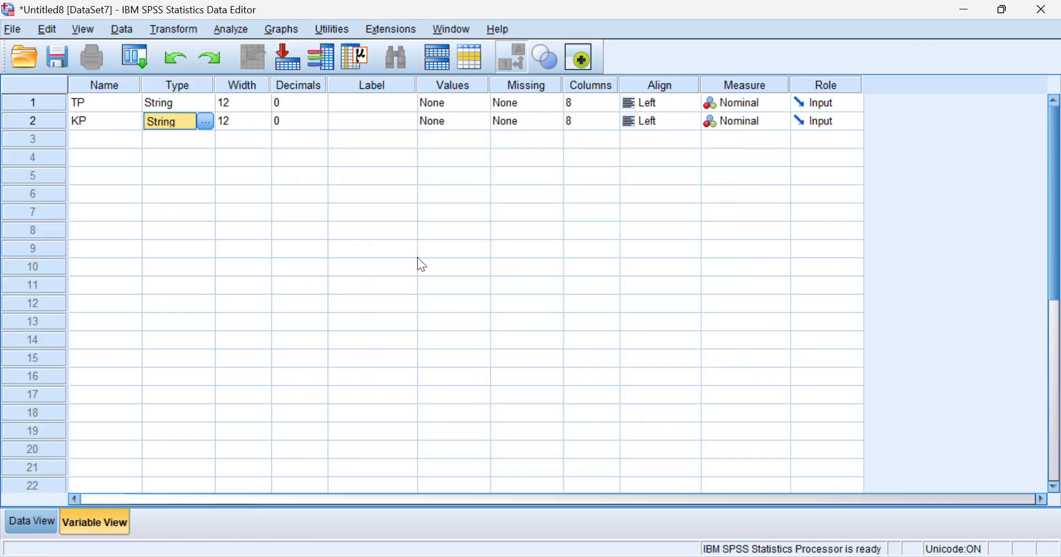
Step: Label the TP variable "Tingkat Pendidikan" and the KP variable "Kepatuhan"
{"action": "left_click", "coordinate": [364, 103]}
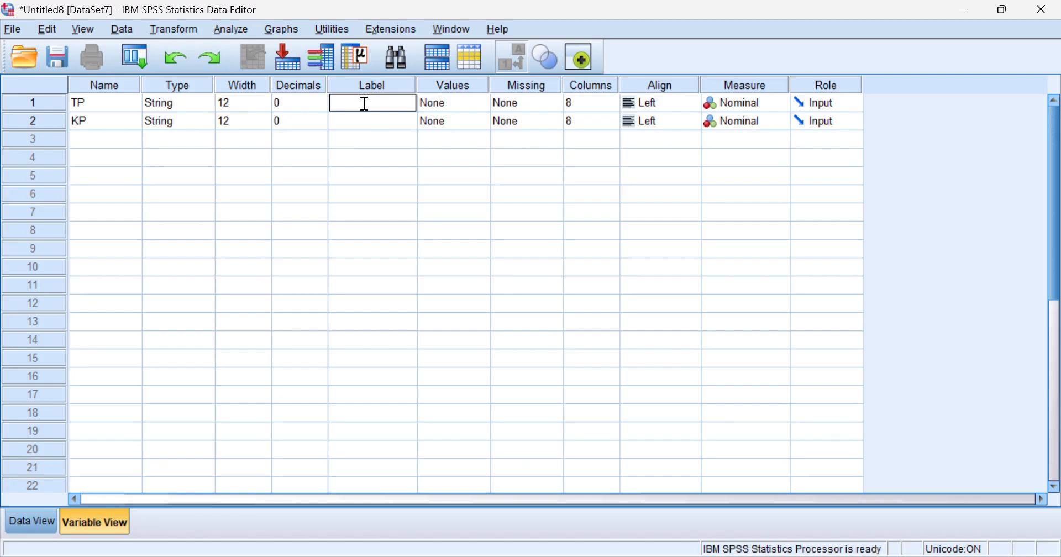
{"action": "type", "text": "Tingkat Pendidikan"}
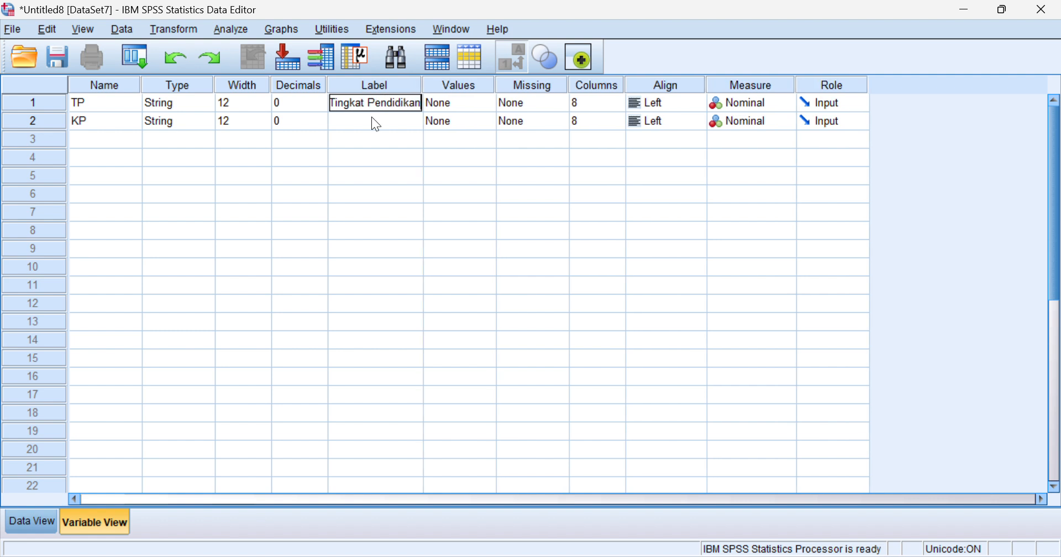
{"action": "left_click", "coordinate": [371, 120]}
{"action": "type", "text": "Kepatuhan"}
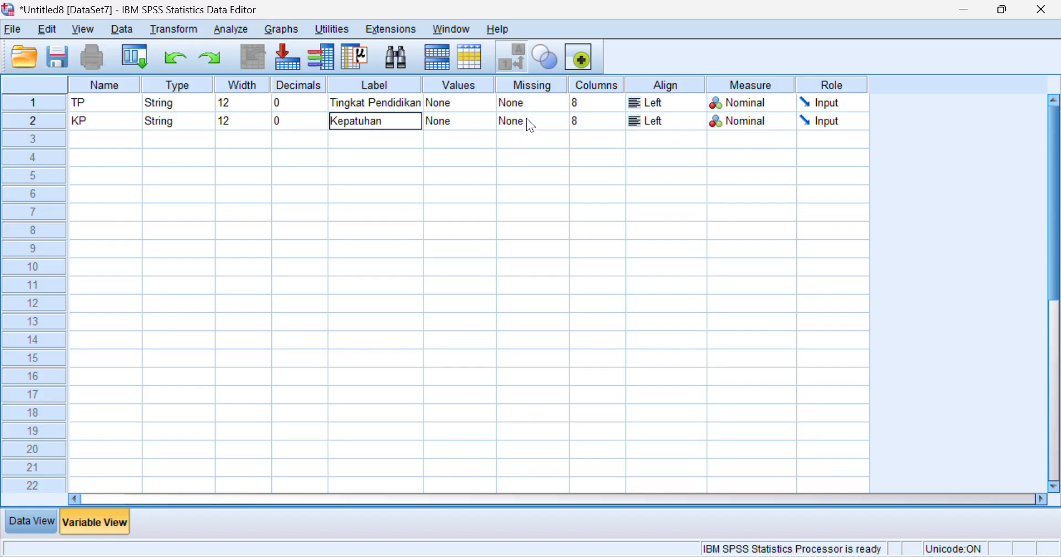
Step: Copy the 15 Pendidikan entries from the LATIHAN SPSS (1) table in Word into rows 1 to 15 of the TP column in SPSS
{"action": "left_click", "coordinate": [38, 526]}
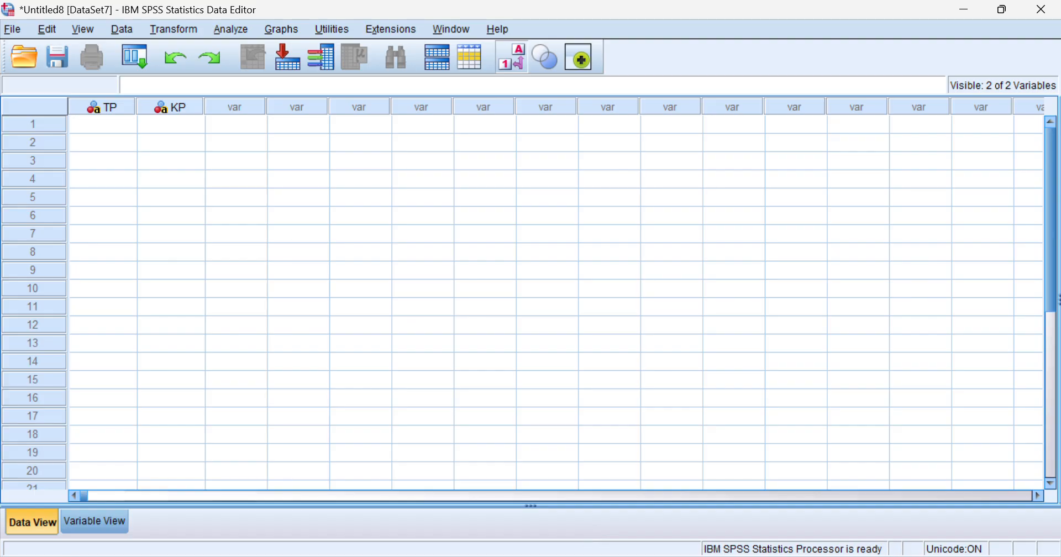
{"action": "left_click", "coordinate": [519, 506]}
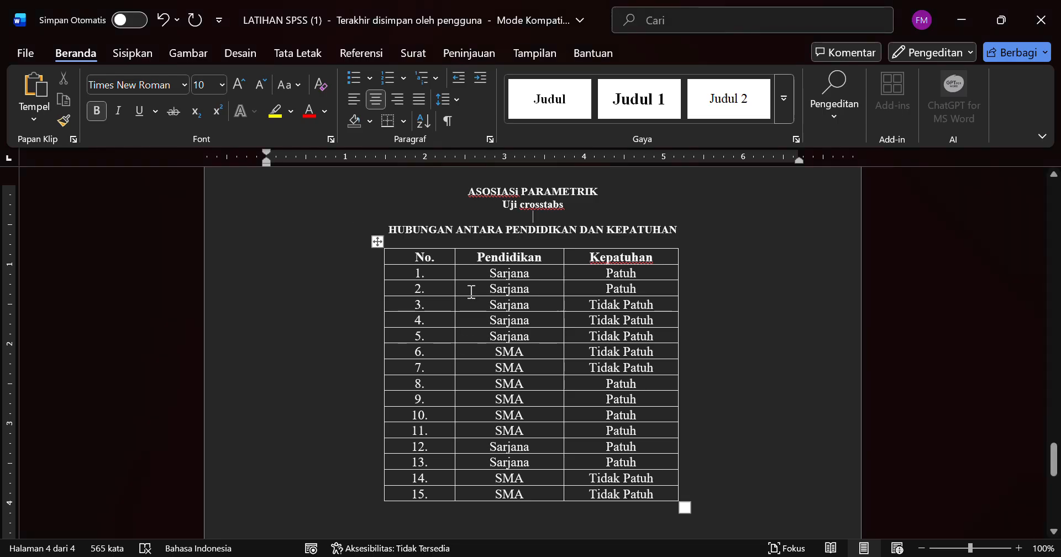
{"action": "left_click_drag", "start_coordinate": [482, 270], "coordinate": [512, 493]}
{"action": "key", "text": "ctrl+c"}
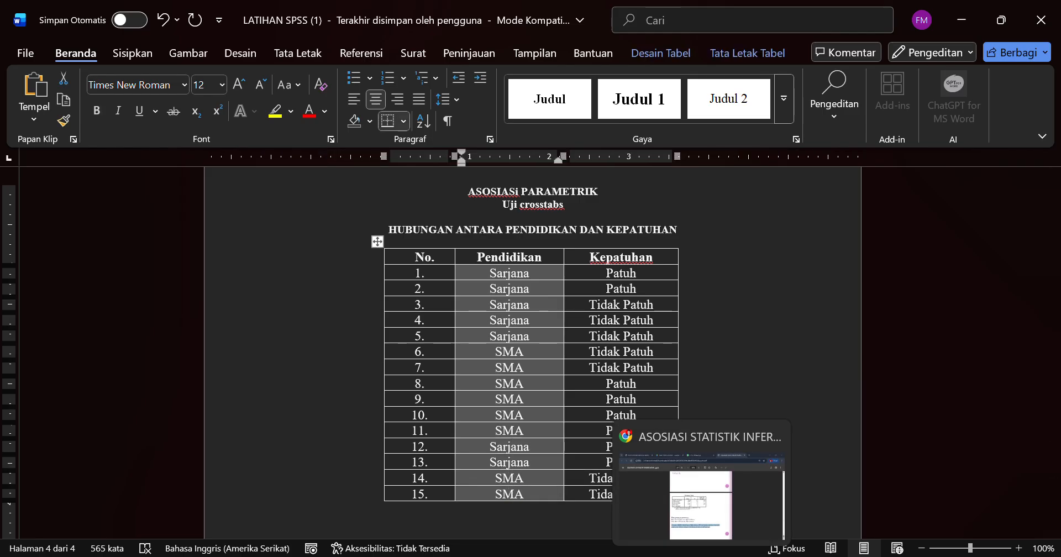
{"action": "mouse_move", "coordinate": [700, 550]}
{"action": "left_click", "coordinate": [828, 504]}
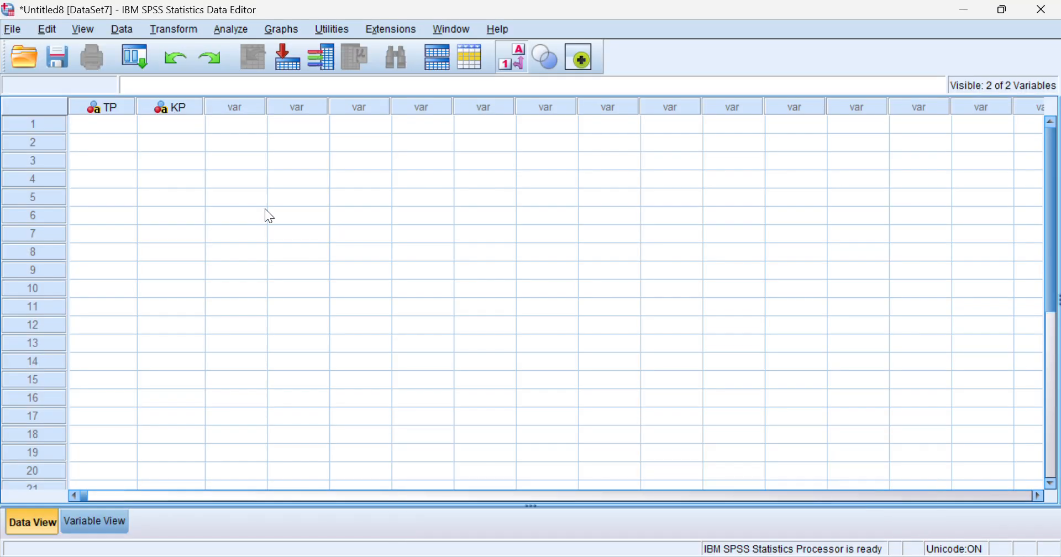
{"action": "left_click_drag", "start_coordinate": [107, 119], "coordinate": [112, 379]}
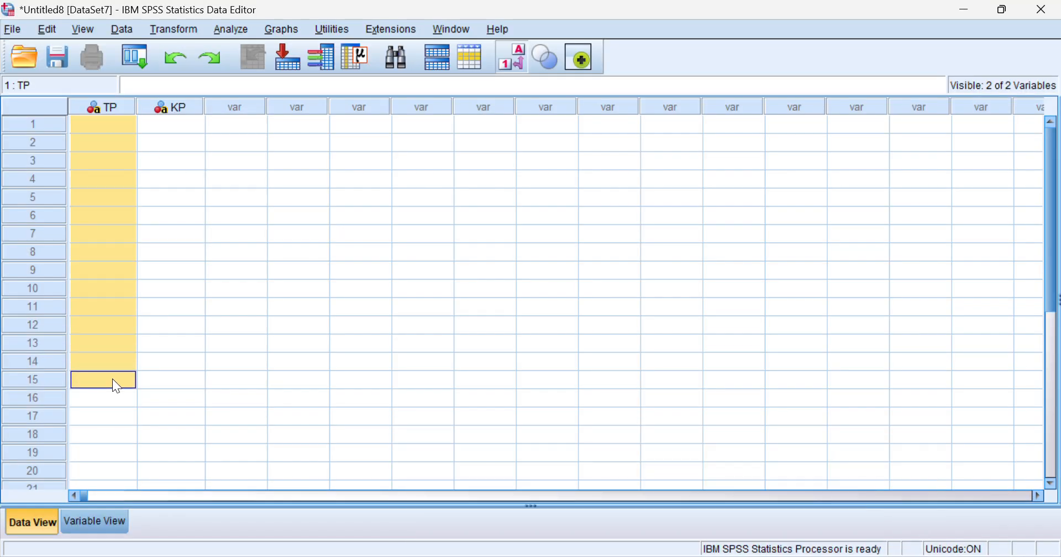
{"action": "key", "text": "ctrl+v"}
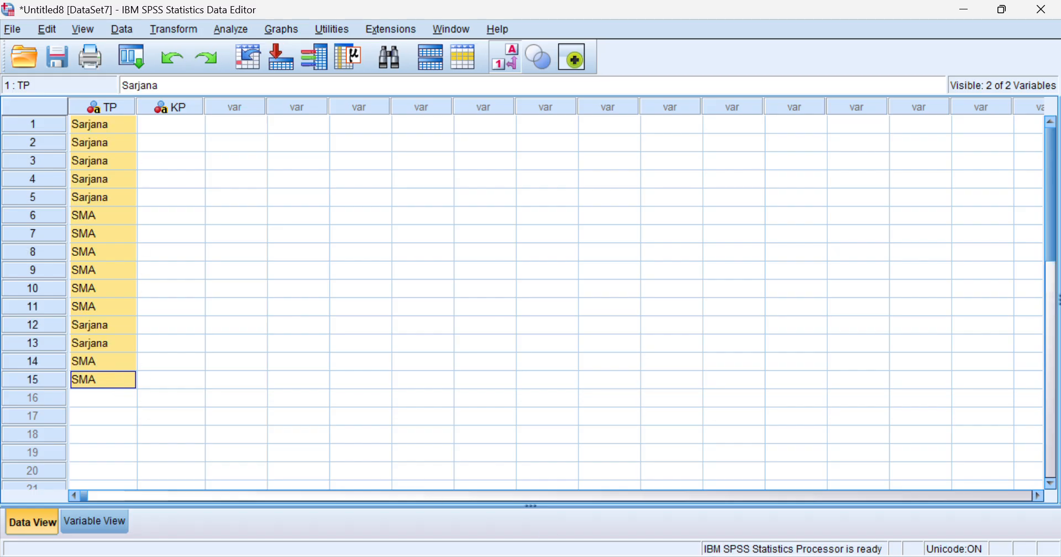
Step: Copy the 15 Kepatuhan entries from the same Word table into rows 1 to 15 of the KP column in SPSS
{"action": "left_click", "coordinate": [580, 486]}
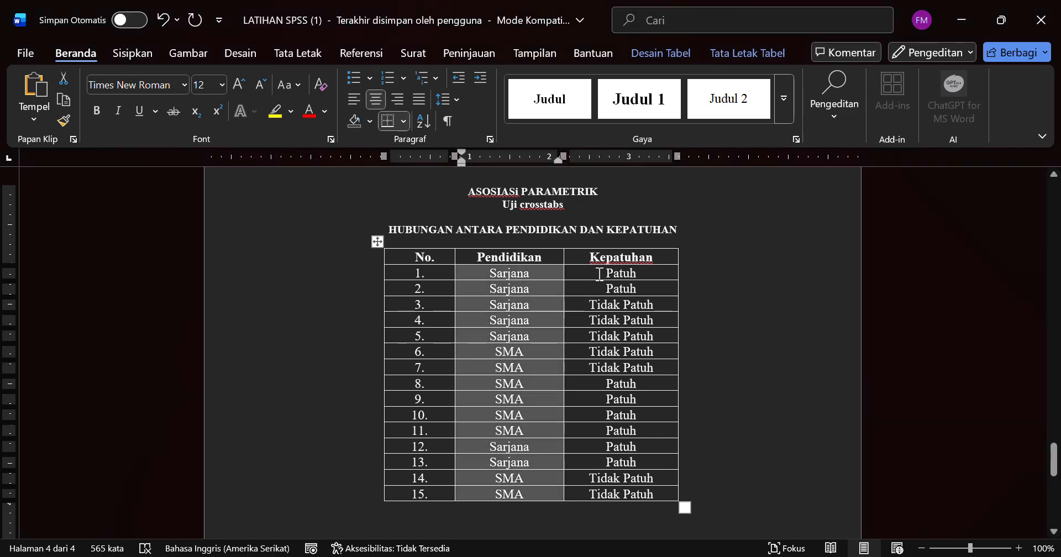
{"action": "left_click_drag", "start_coordinate": [606, 276], "coordinate": [647, 495]}
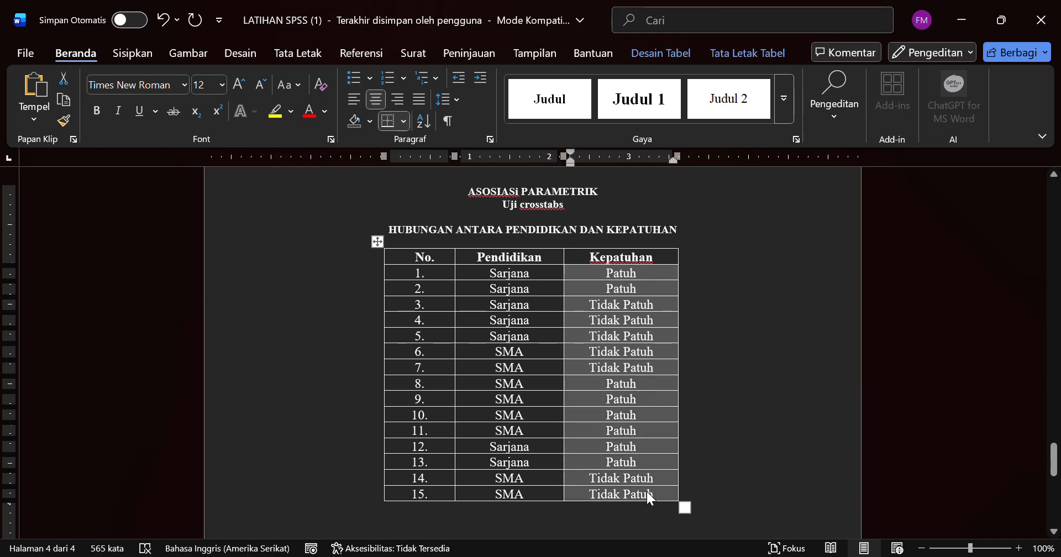
{"action": "mouse_move", "coordinate": [701, 554]}
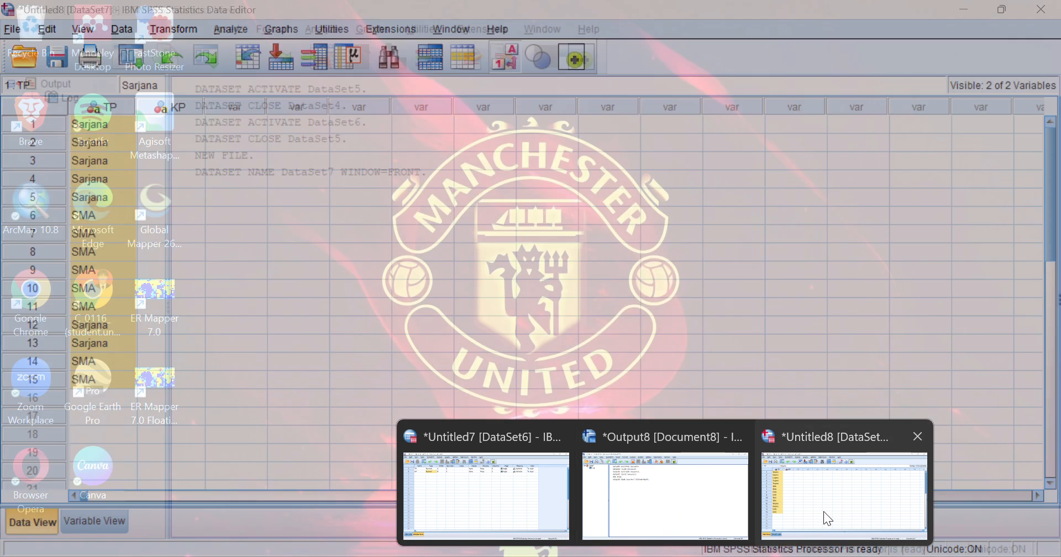
{"action": "left_click", "coordinate": [823, 512]}
{"action": "left_click_drag", "start_coordinate": [187, 136], "coordinate": [194, 373]}
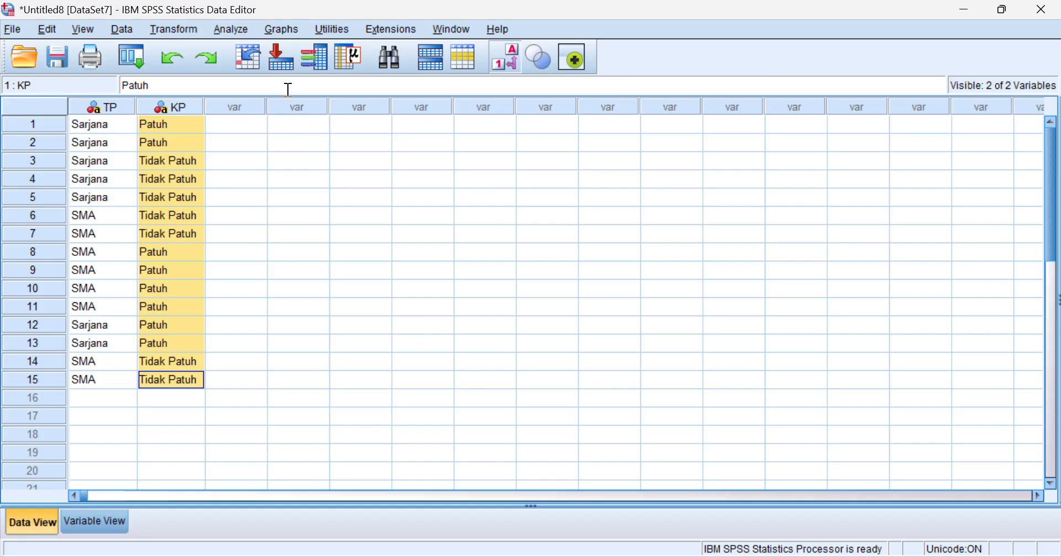
Step: Set up a Crosstabs analysis with Tingkat Pendidikan as the row variable and Kepatuhan as the column variable
{"action": "left_click", "coordinate": [239, 32]}
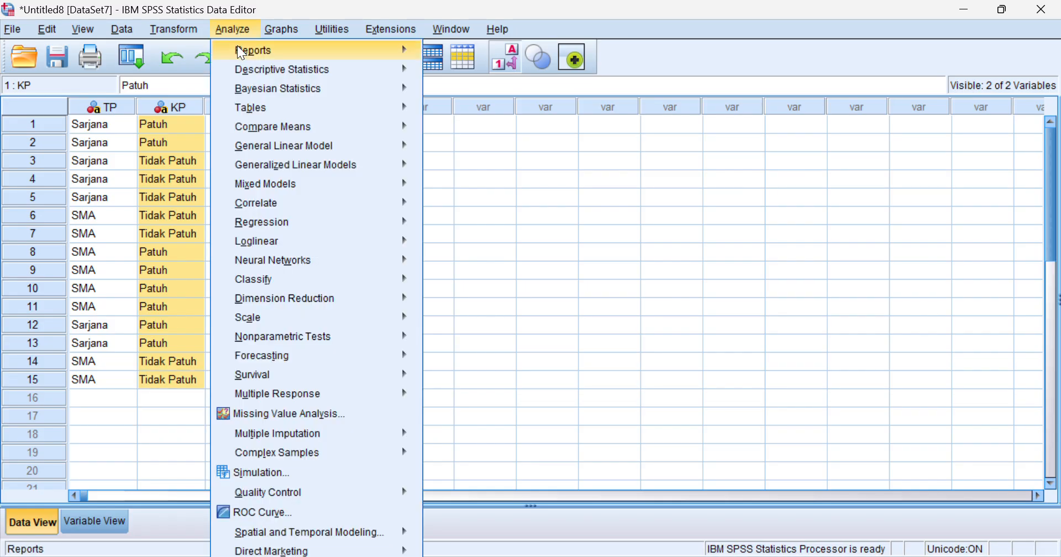
{"action": "mouse_move", "coordinate": [249, 77]}
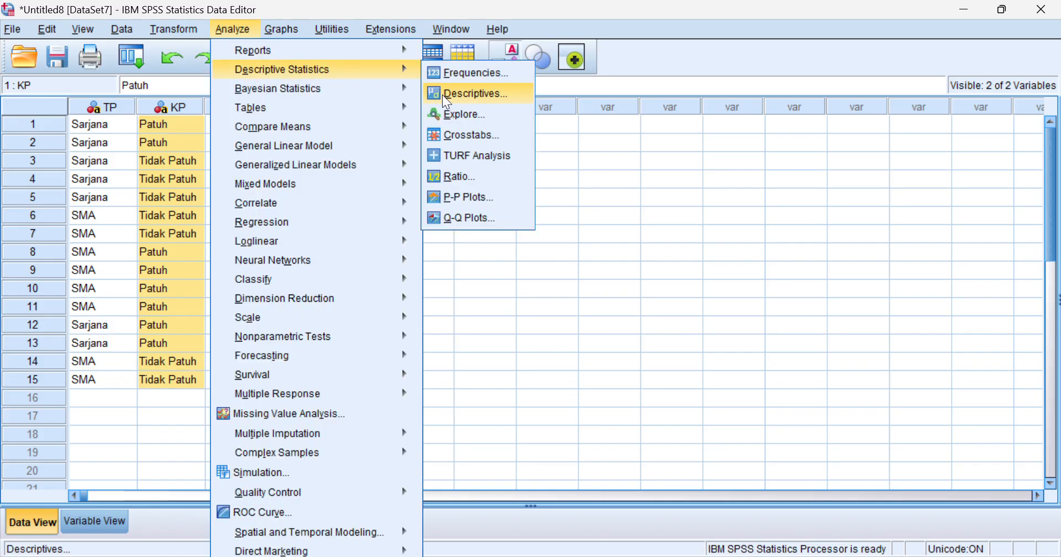
{"action": "left_click", "coordinate": [450, 134]}
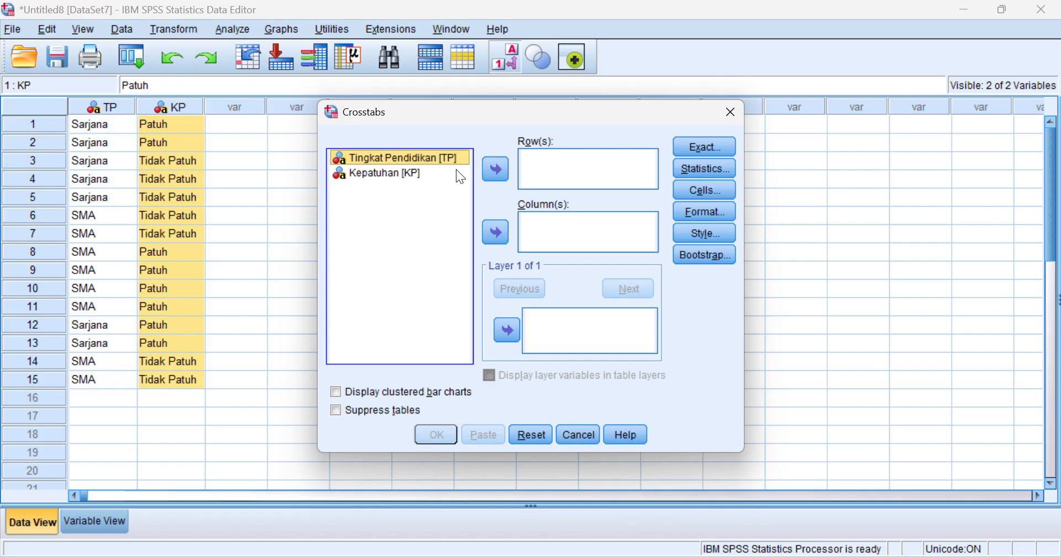
{"action": "left_click", "coordinate": [495, 168]}
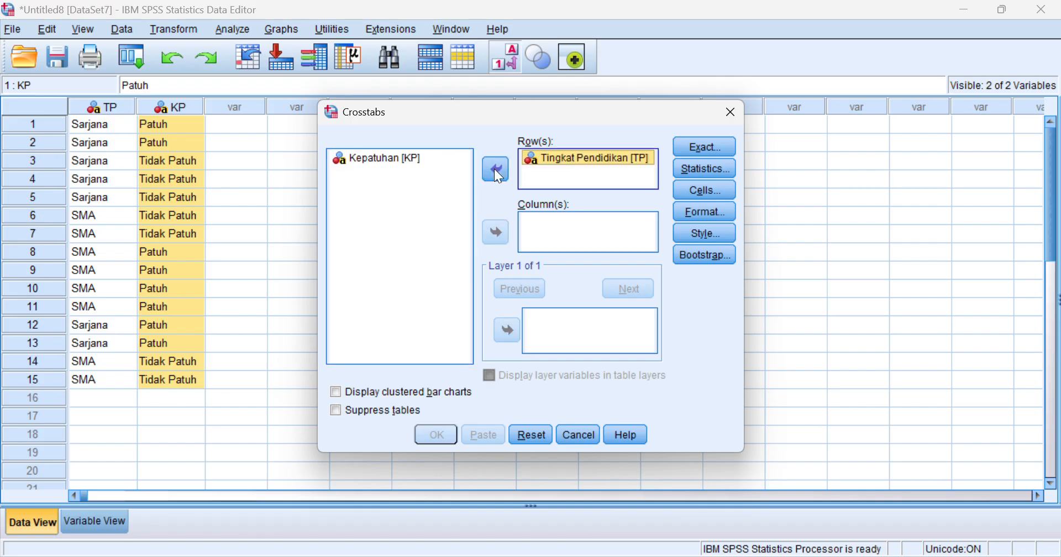
{"action": "left_click", "coordinate": [392, 159]}
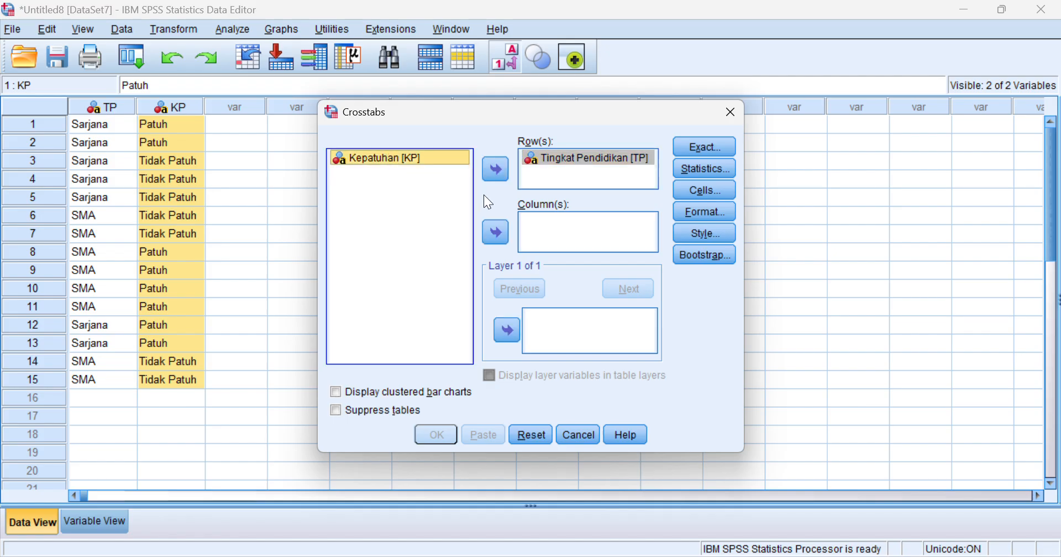
{"action": "left_click", "coordinate": [496, 232]}
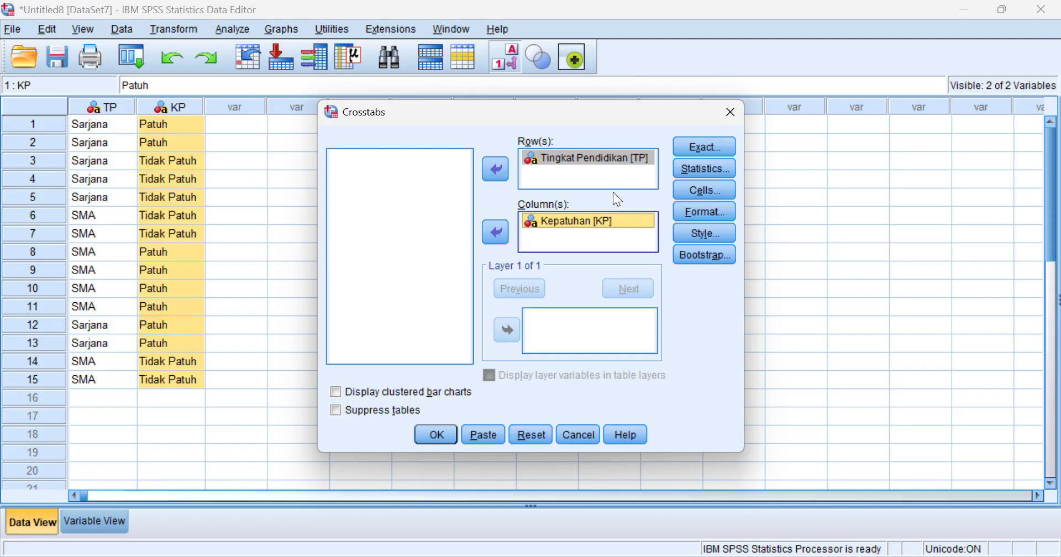
Step: Include the Chi-square statistic in the crosstabs and run the analysis
{"action": "left_click", "coordinate": [700, 168]}
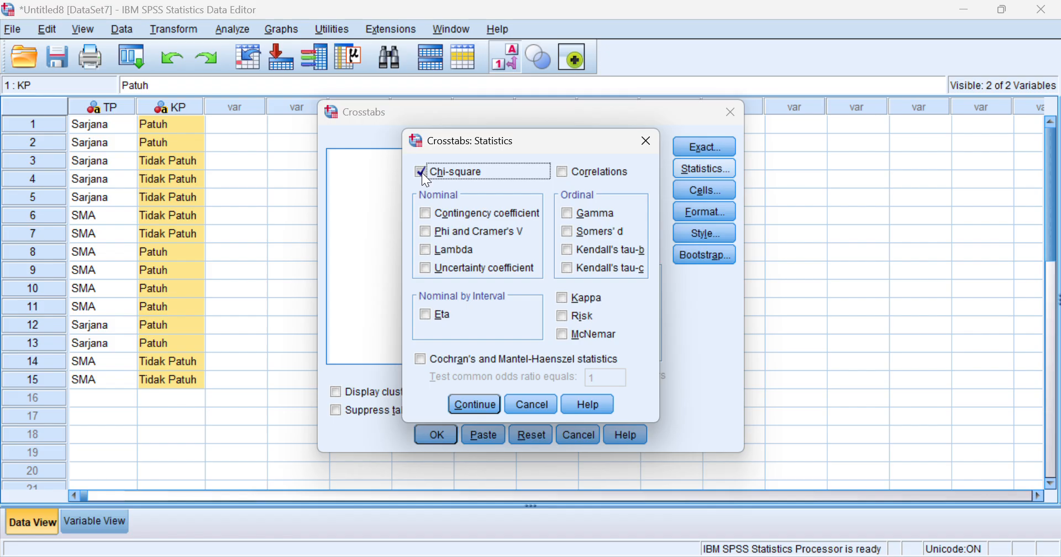
{"action": "left_click", "coordinate": [473, 406]}
{"action": "left_click", "coordinate": [449, 430]}
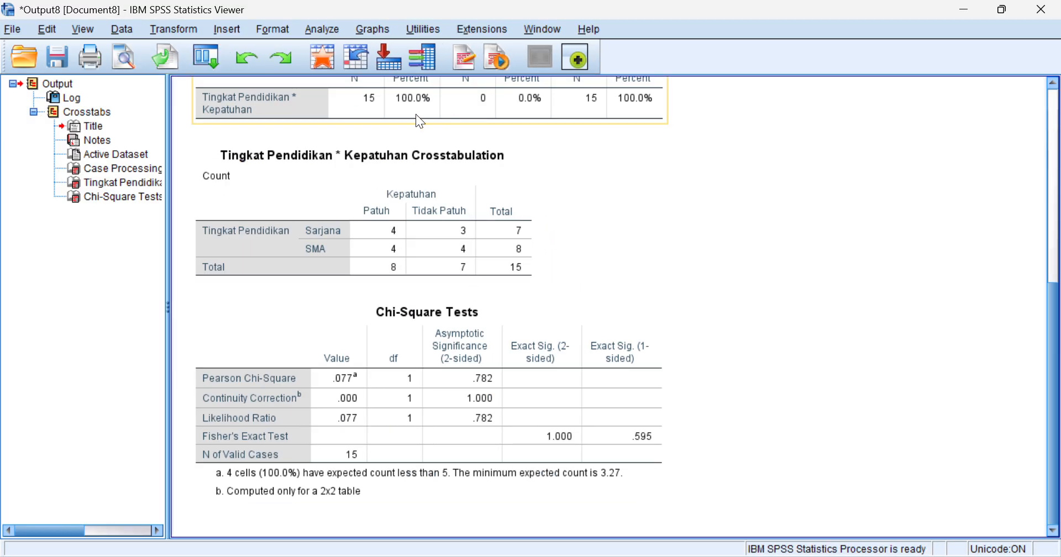
Step: Review the case summary, crosstabulation and chi-square tables, and switch to Dokumen2 in Word to view its crosstabs write-up
{"action": "scroll", "coordinate": [235, 304], "scroll_direction": "up", "scroll_amount": 2}
{"action": "left_click", "coordinate": [460, 111]}
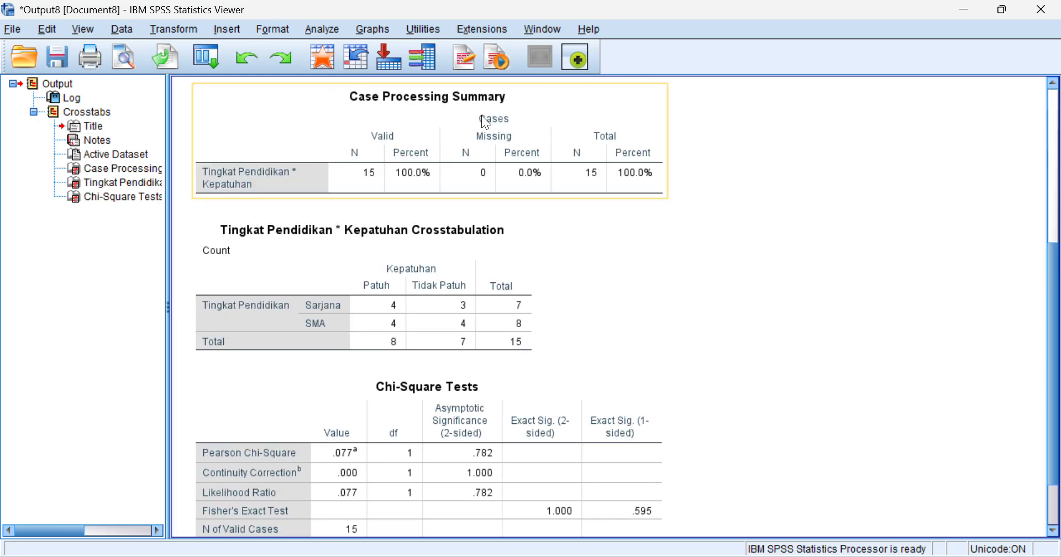
{"action": "scroll", "coordinate": [540, 290], "scroll_direction": "down", "scroll_amount": 3}
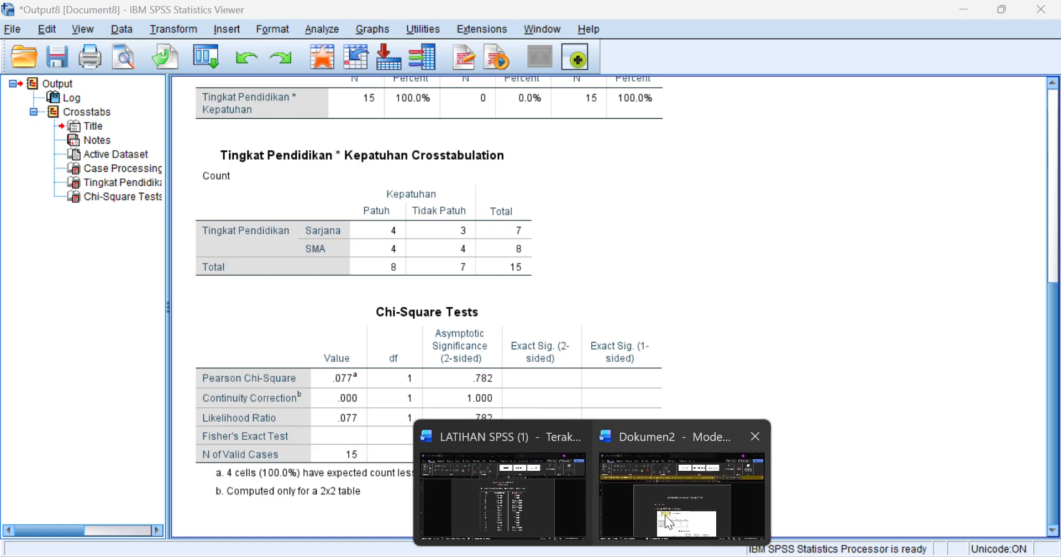
{"action": "left_click", "coordinate": [686, 511]}
{"action": "scroll", "coordinate": [607, 359], "scroll_direction": "down", "scroll_amount": 3}
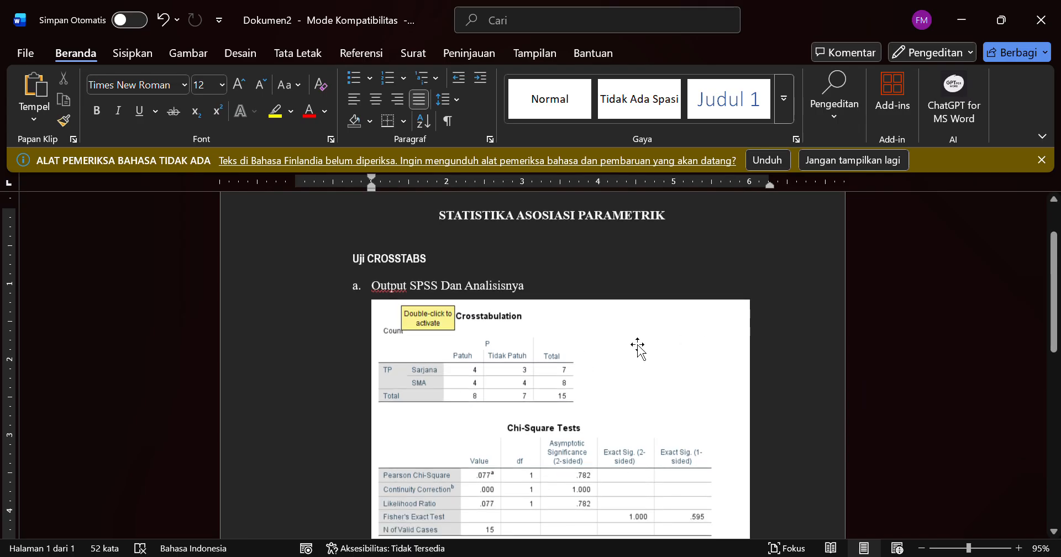
Step: Read through the Uji CROSSTABS write-up, comparing the chi-square significance with the 0,05 decision rule and the written conclusion on education level and compliance
{"action": "scroll", "coordinate": [607, 340], "scroll_direction": "down", "scroll_amount": 1}
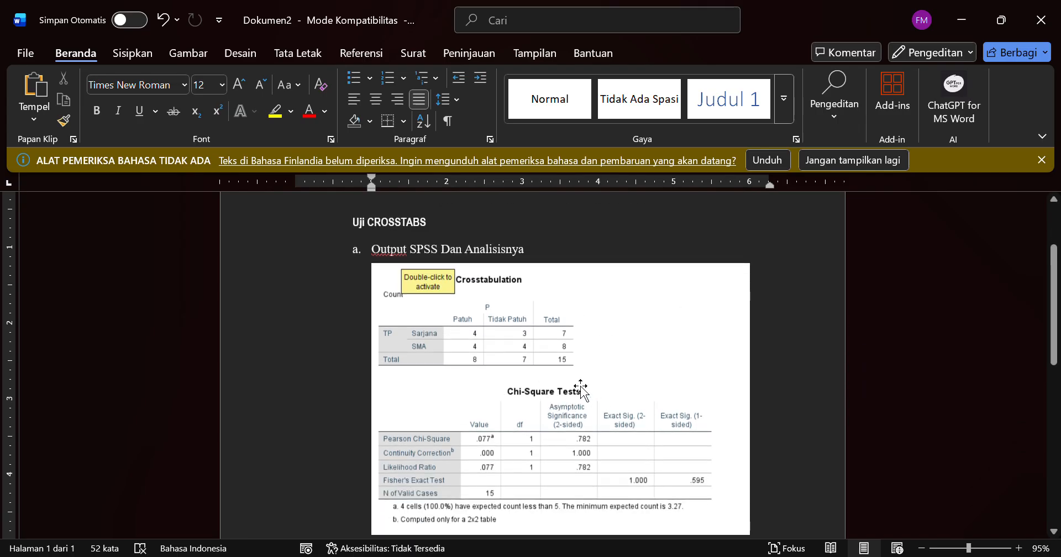
{"action": "scroll", "coordinate": [608, 399], "scroll_direction": "up", "scroll_amount": 2}
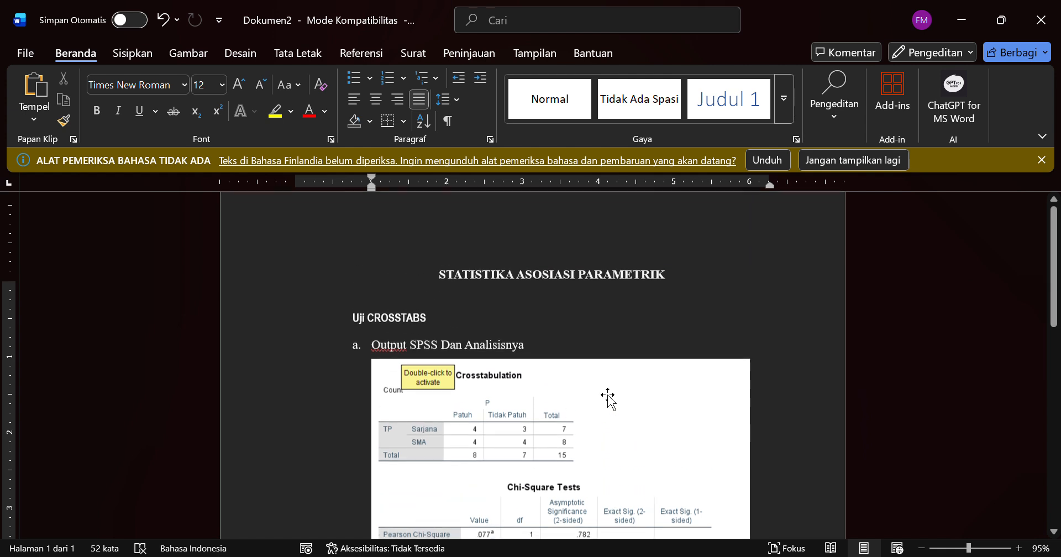
{"action": "scroll", "coordinate": [606, 402], "scroll_direction": "down", "scroll_amount": 2}
{"action": "scroll", "coordinate": [606, 402], "scroll_direction": "down", "scroll_amount": 2}
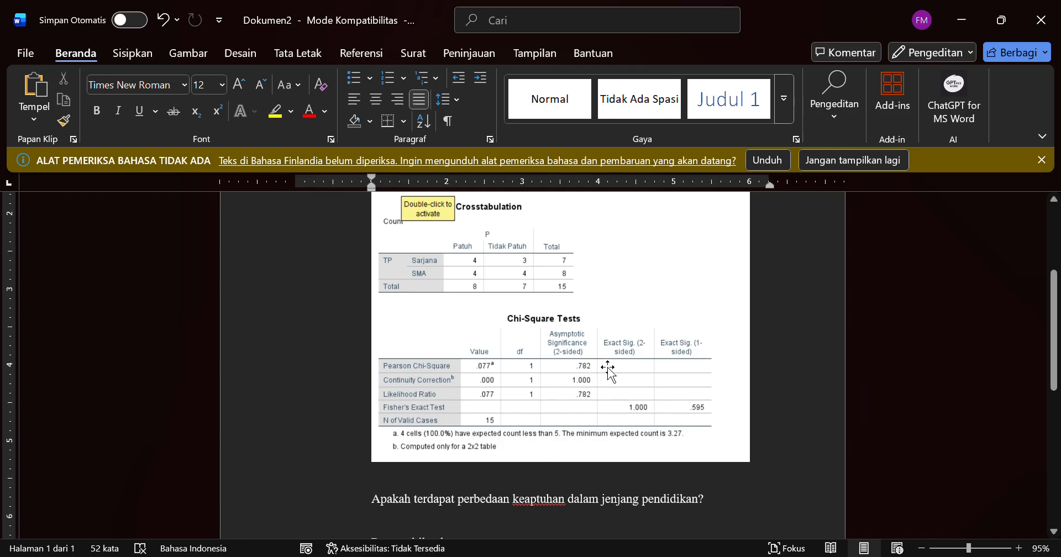
{"action": "scroll", "coordinate": [611, 362], "scroll_direction": "down", "scroll_amount": 2}
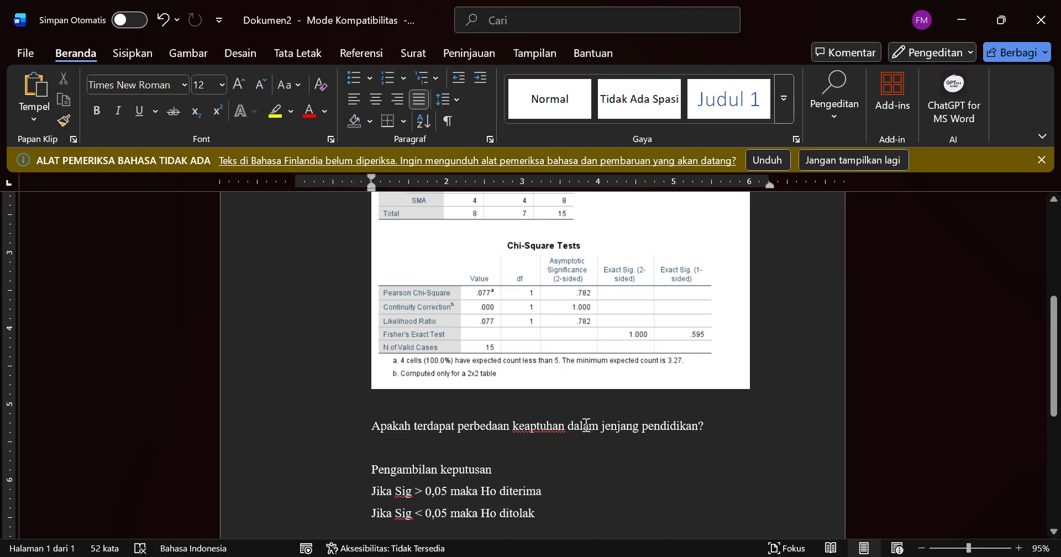
{"action": "scroll", "coordinate": [547, 348], "scroll_direction": "down", "scroll_amount": 4}
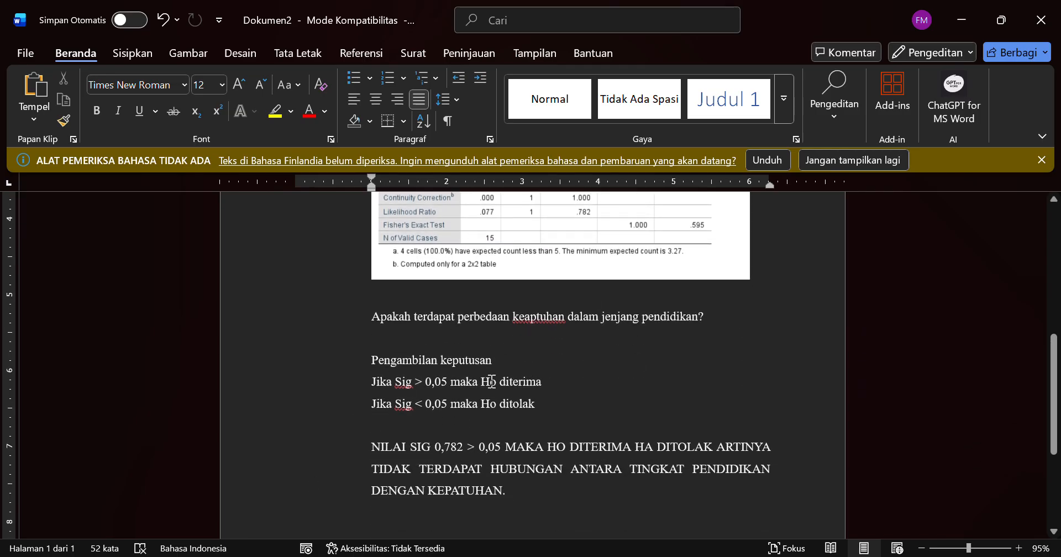
{"action": "scroll", "coordinate": [477, 380], "scroll_direction": "up", "scroll_amount": 4}
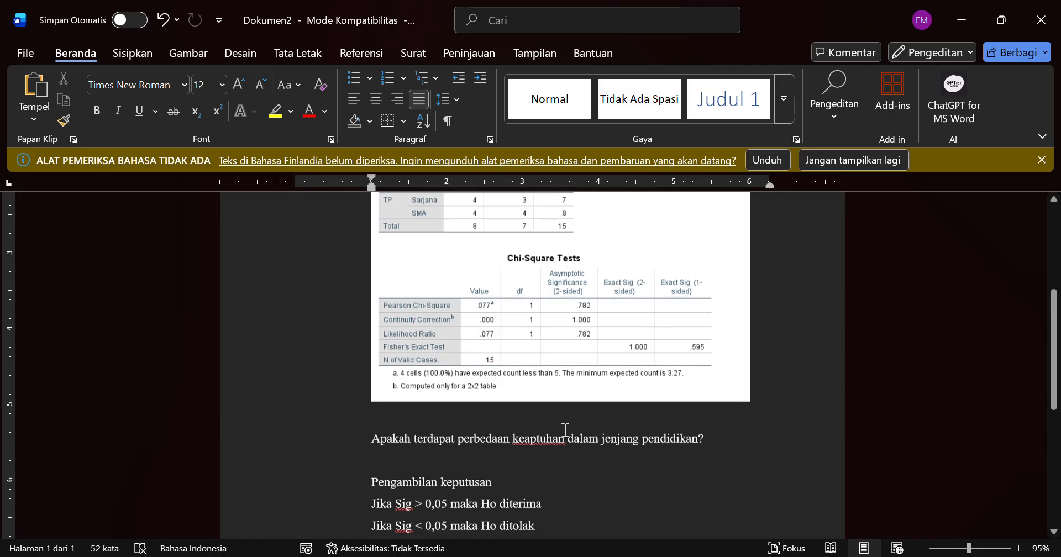
{"action": "scroll", "coordinate": [564, 429], "scroll_direction": "down", "scroll_amount": 3}
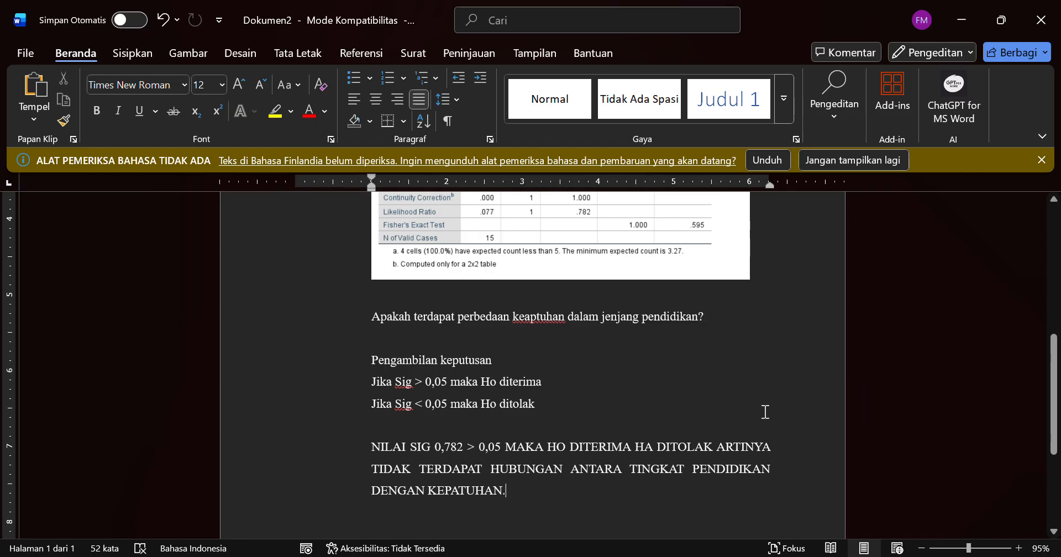
{"action": "scroll", "coordinate": [762, 412], "scroll_direction": "up", "scroll_amount": 10}
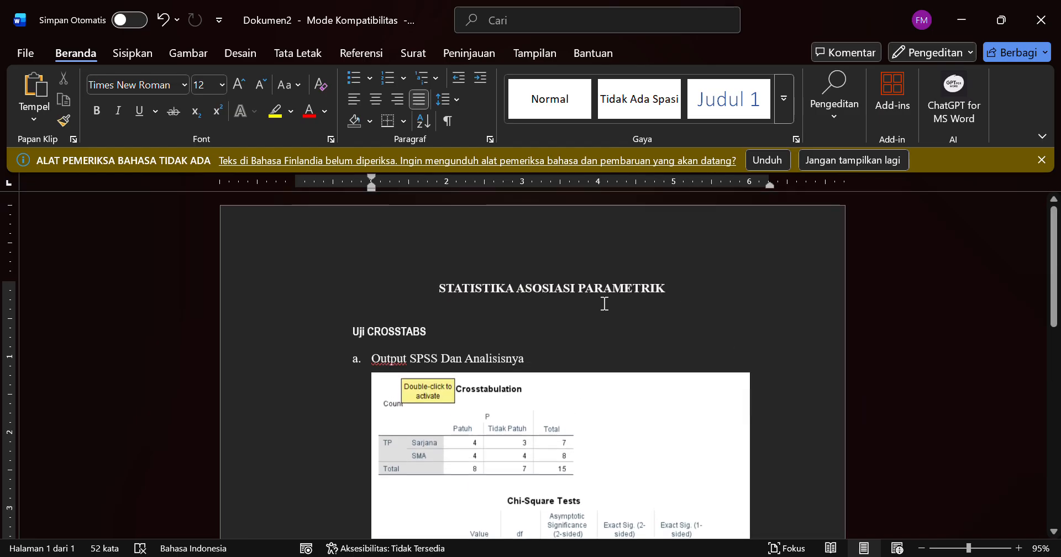